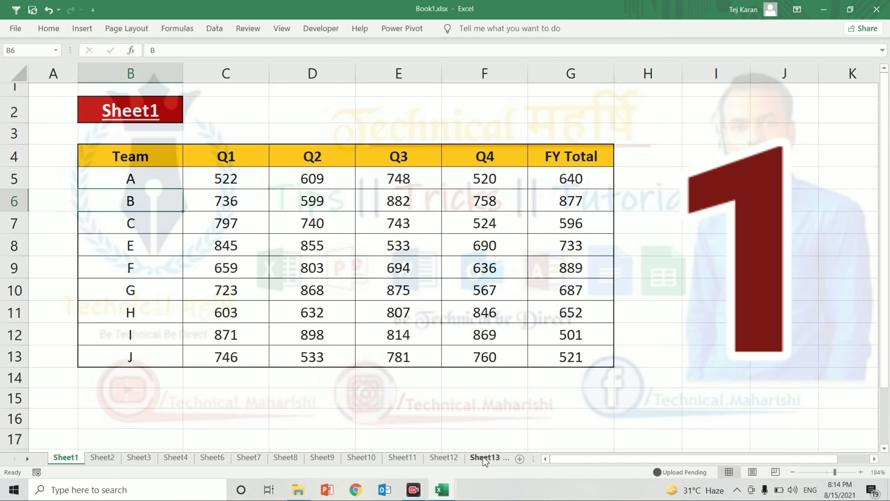
Flip through the workbook's sheets and return to Sheet1
key(ctrl+Page_Down)
key(ctrl+Page_Down)
key(ctrl+Page_Down)
key(ctrl+Page_Down)
key(ctrl+Page_Down)
key(ctrl+Page_Down)
key(ctrl+Page_Down)
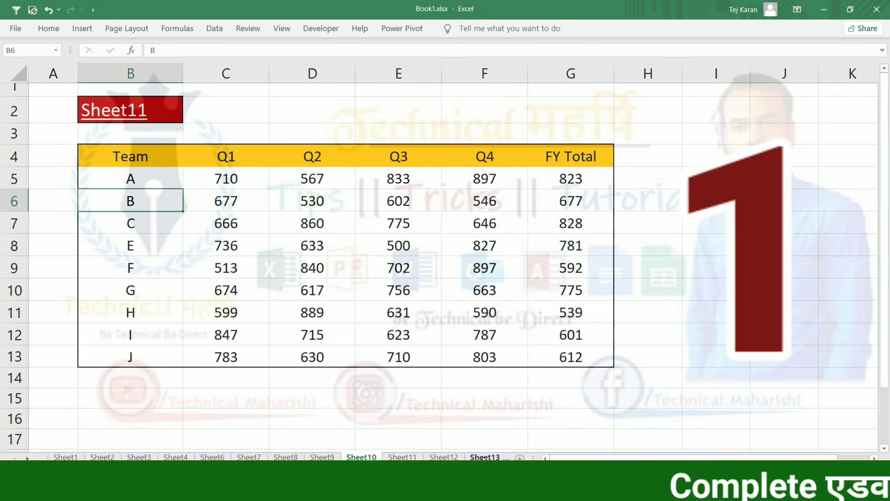
key(ctrl+Page_Down)
key(ctrl+Page_Down)
key(ctrl+Page_Down)
key(ctrl+Page_Down)
key(ctrl+Page_Up)
key(ctrl+Page_Up)
key(ctrl+Page_Up)
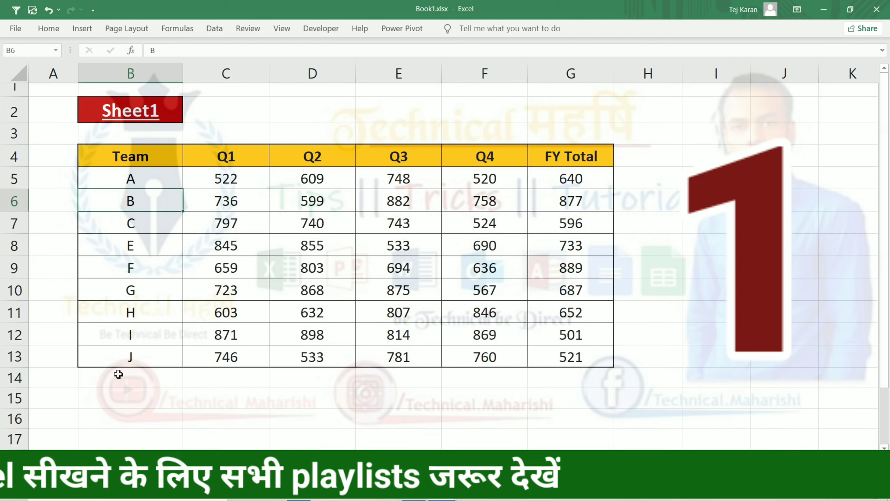
Select cell B14 below the team table and group all sheets together
click(118, 374)
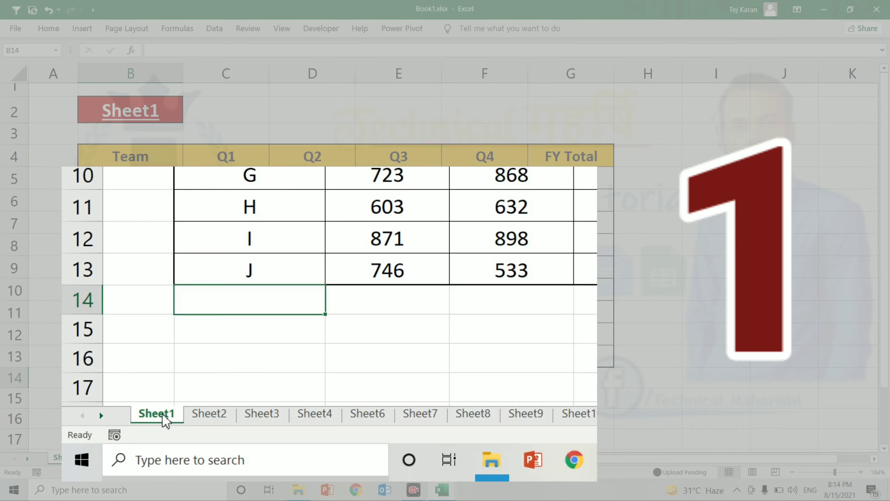
right_click(71, 461)
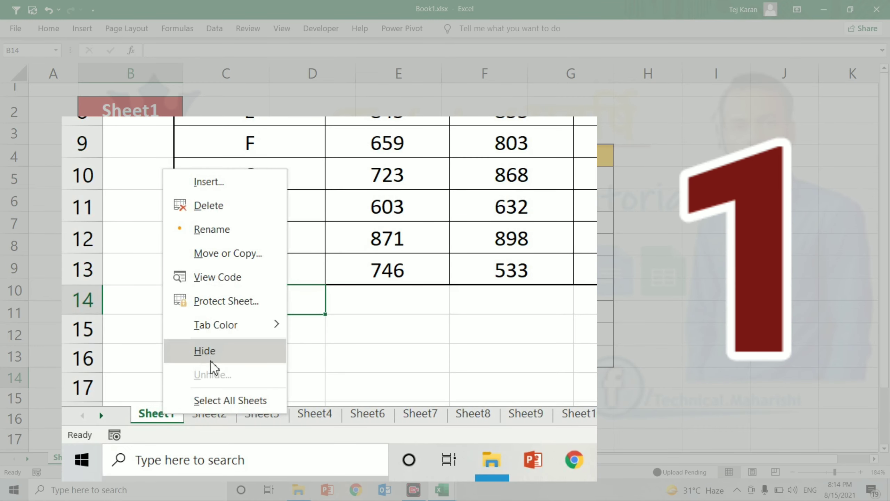
click(230, 400)
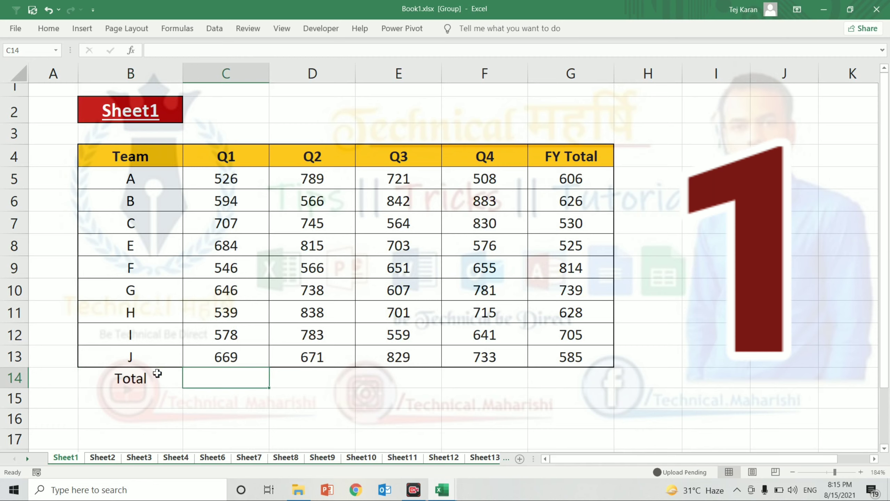
Sum the Q1 column into C14 and fill the SUM formula across D14:G14
key(alt+equal)
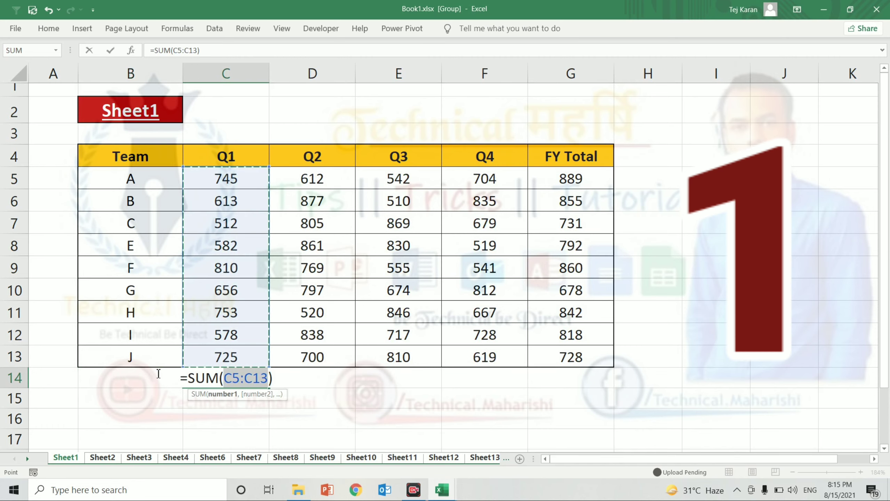
key(ctrl+Return)
key(shift+Right)
key(shift+Right)
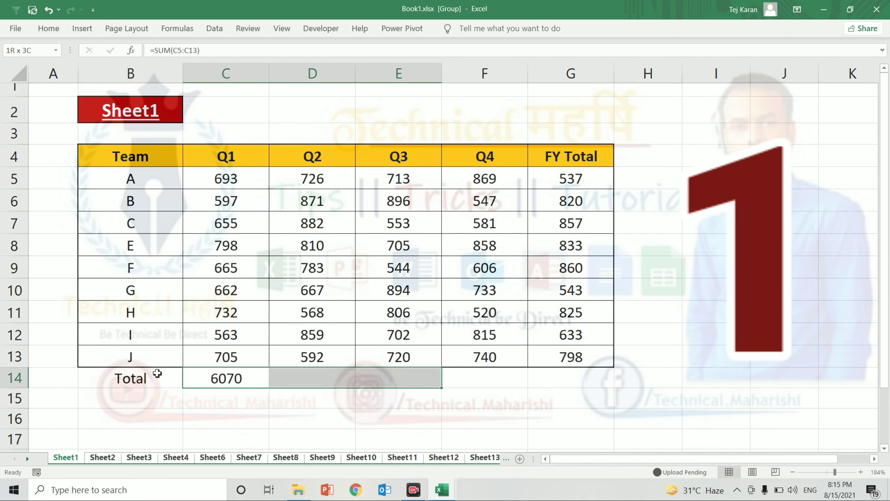
key(shift+Right)
key(shift+Right)
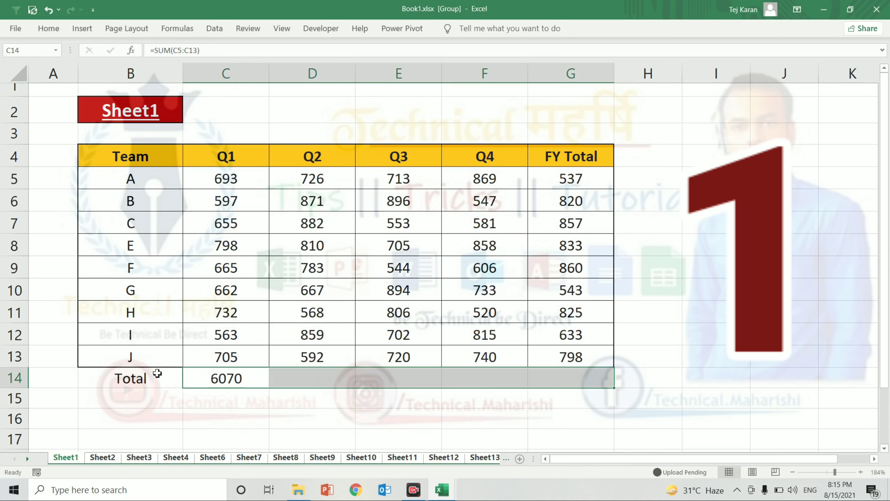
key(ctrl+r)
Select the Total row B14:G14, then the header row B4:G4
click(157, 373)
key(ctrl+shift+Right)
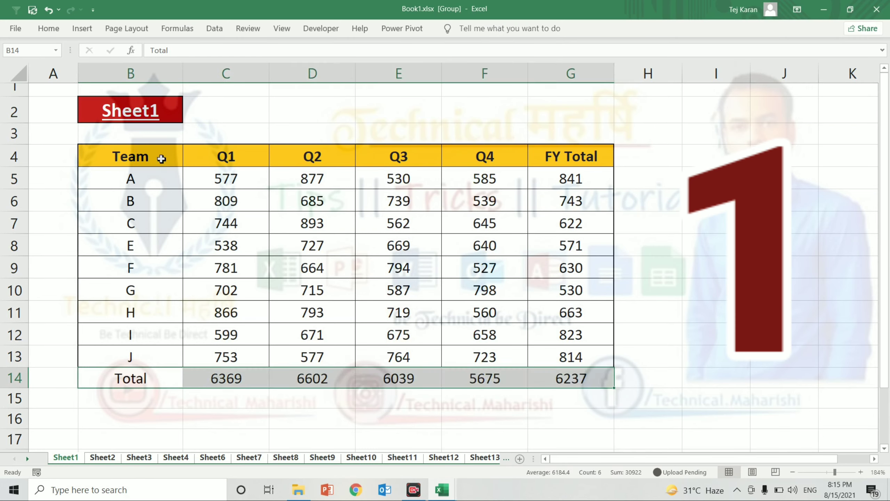
drag(163, 157, 547, 156)
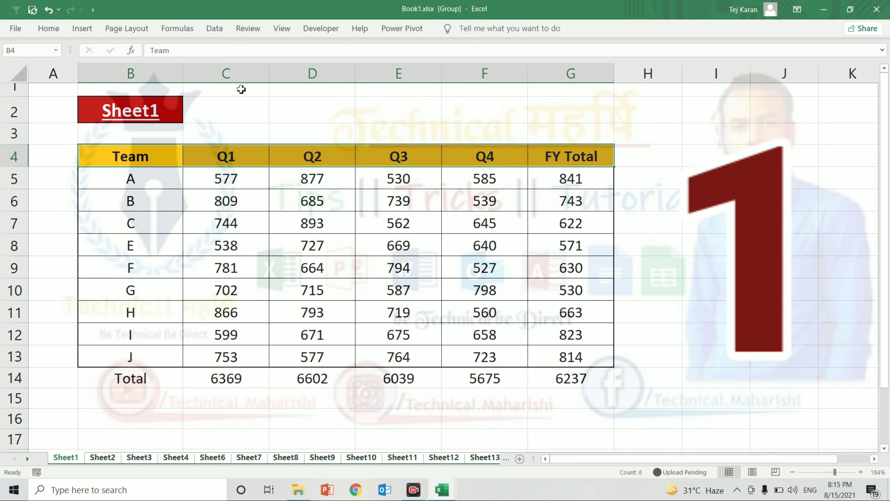
Copy the yellow bold header formatting onto the Total row with Format Painter
click(50, 28)
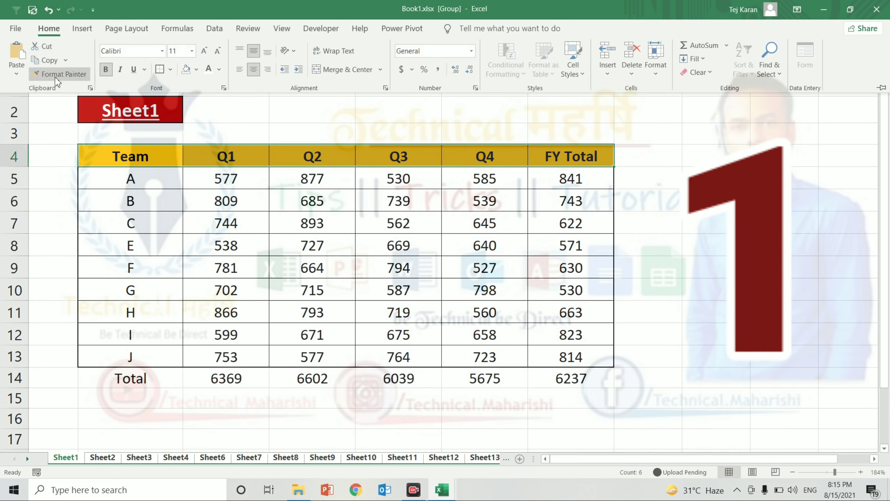
click(58, 73)
click(137, 373)
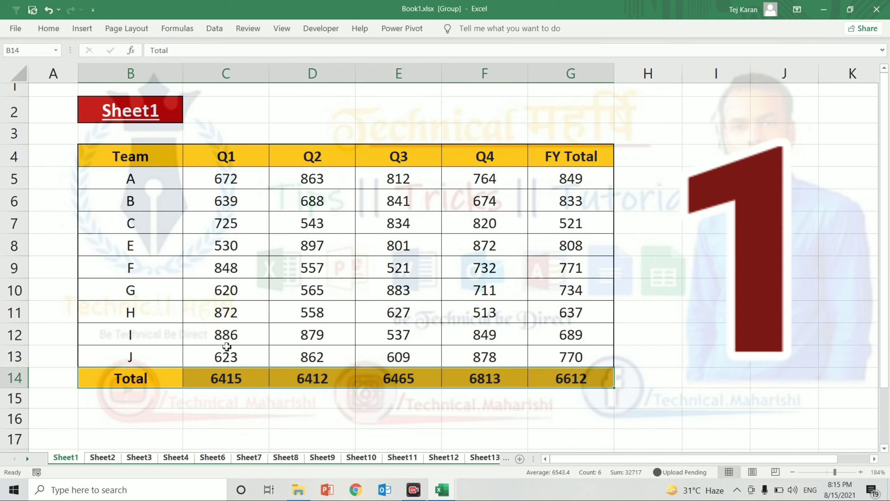
click(228, 342)
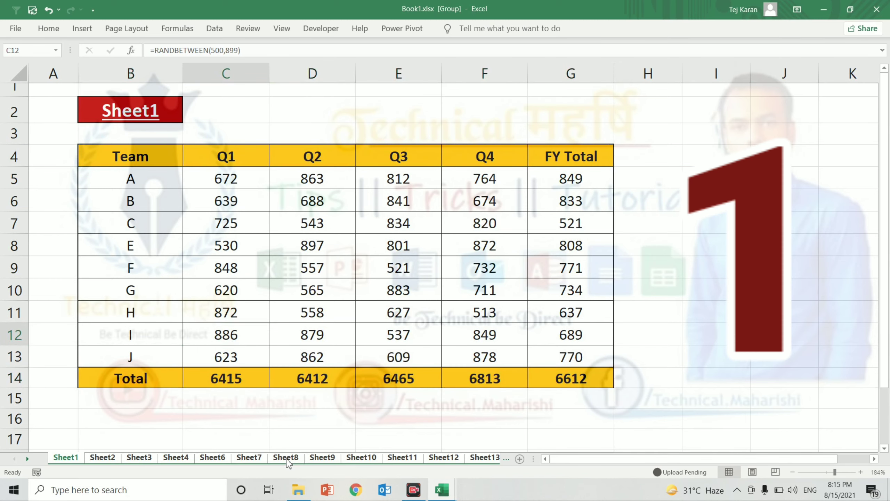
Check the formatted totals on Sheet8, Sheet7 and Sheet3
click(286, 458)
click(249, 458)
click(139, 457)
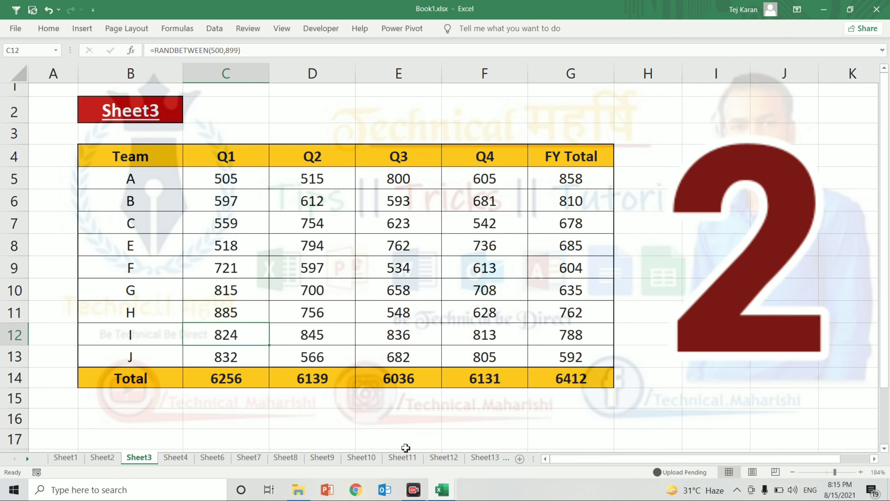
Browse from Sheet11 to the last sheet, Sheet25, then back to Sheet14
click(409, 457)
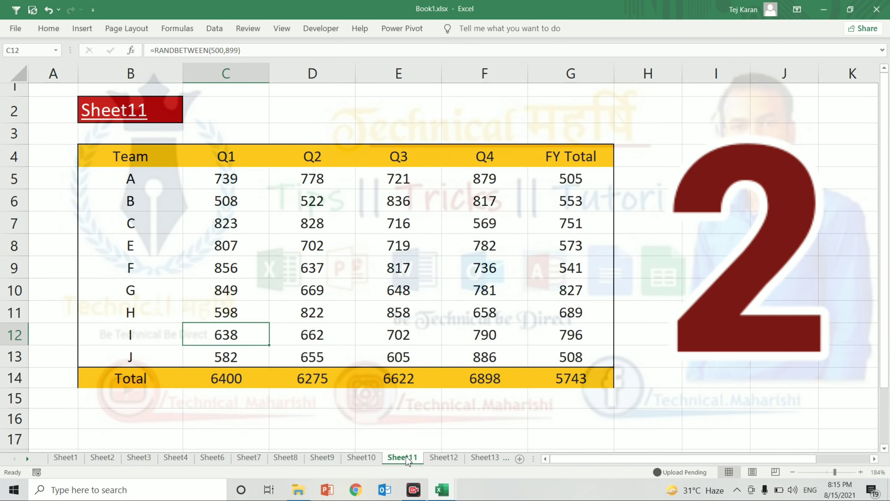
key(ctrl+Page_Down)
key(ctrl+Page_Down)
key(ctrl+Page_Down)
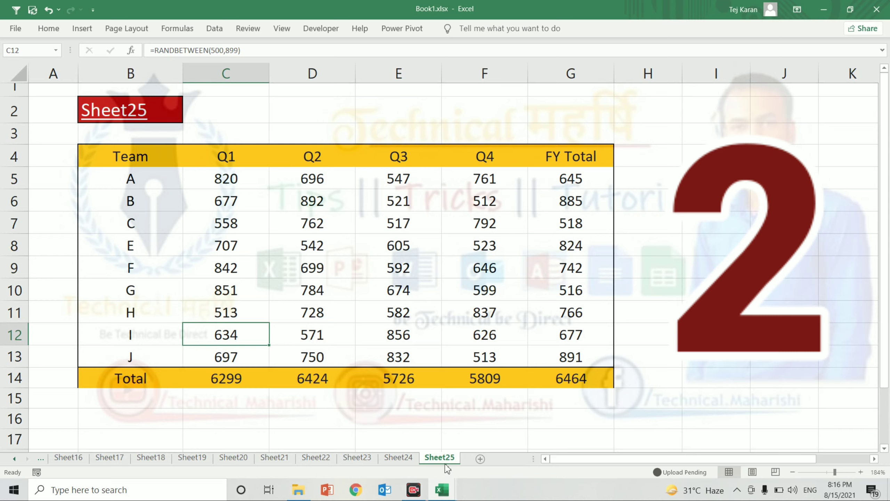
click(44, 457)
Switch to Sheet12 on the way back toward Sheet21
click(44, 456)
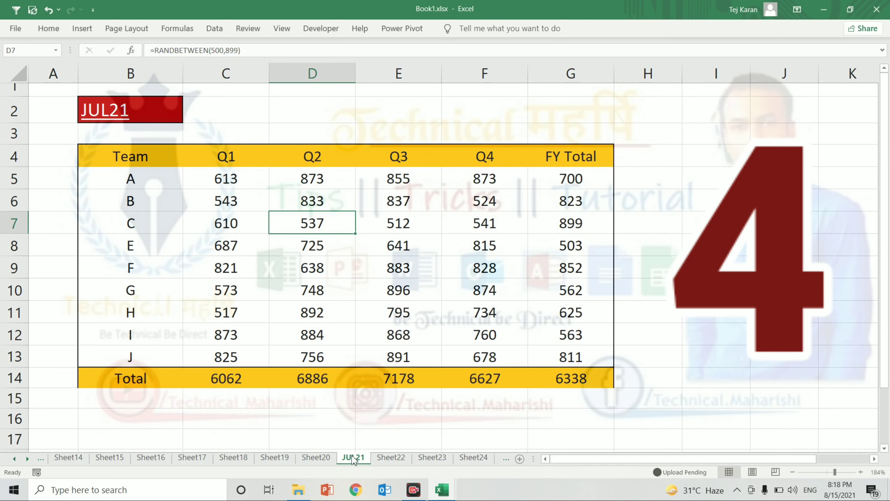
Copy the JUL21 sheet to a new book with Move or Copy and Create a copy ticked
right_click(353, 460)
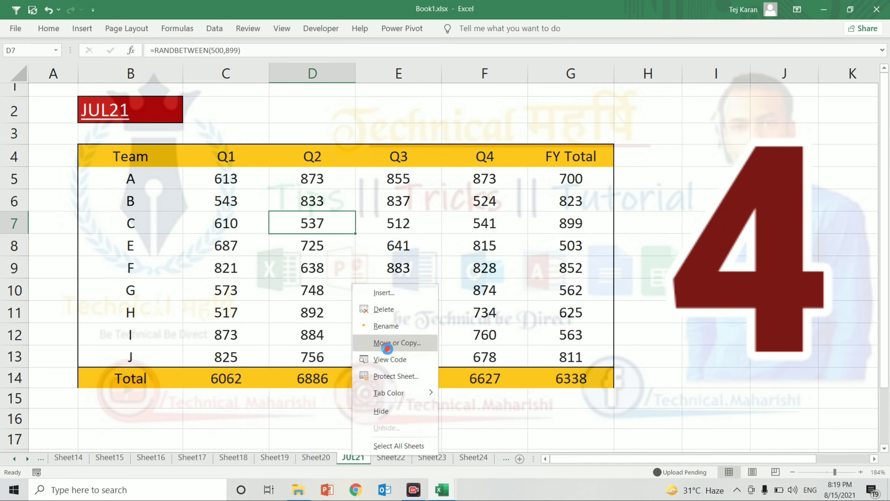
click(387, 343)
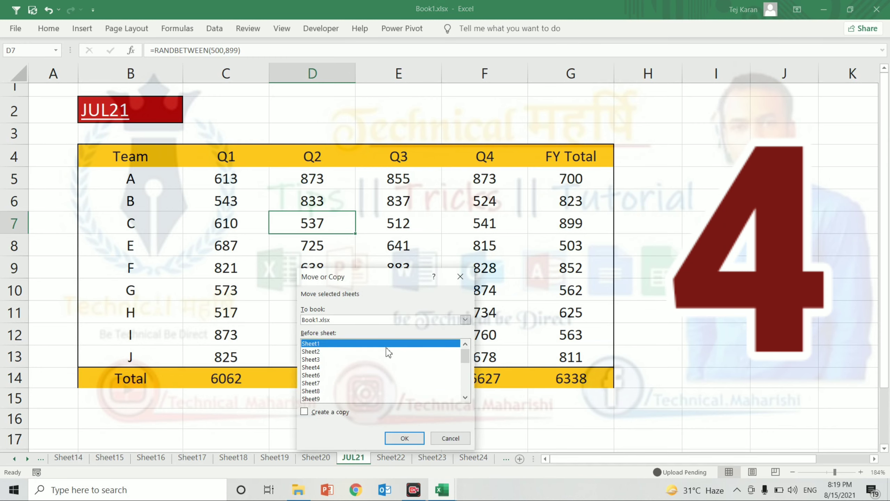
click(331, 414)
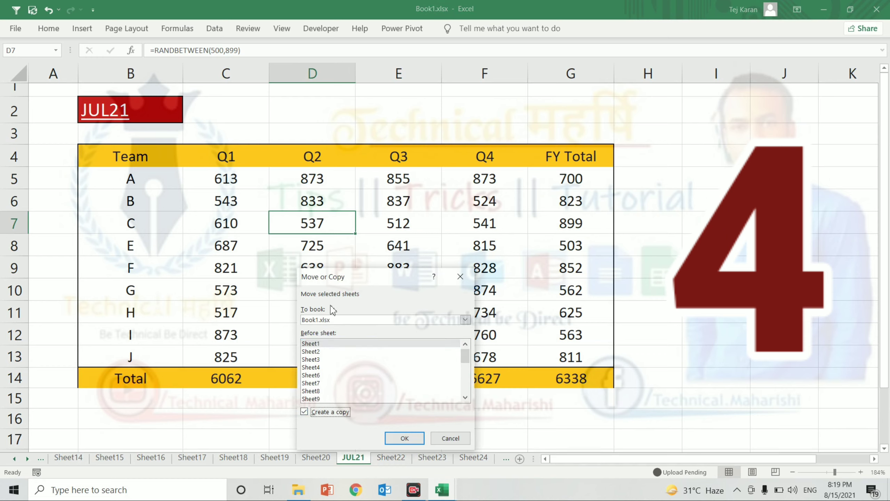
click(340, 322)
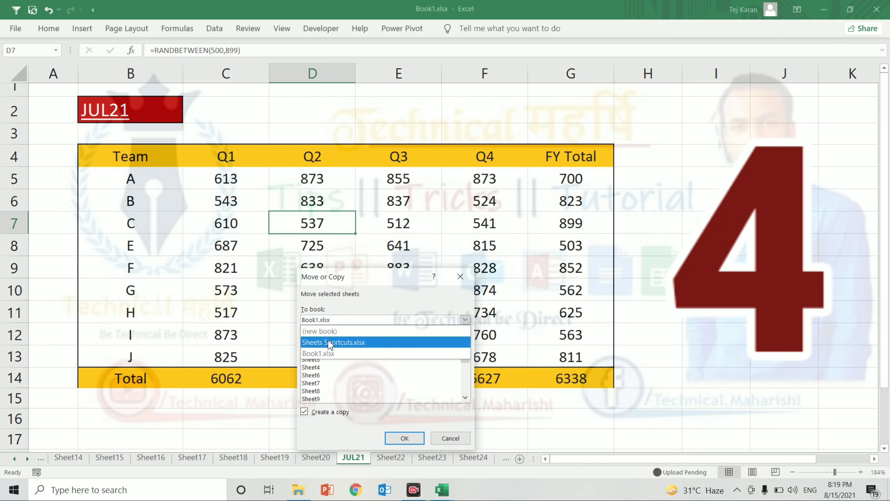
click(332, 331)
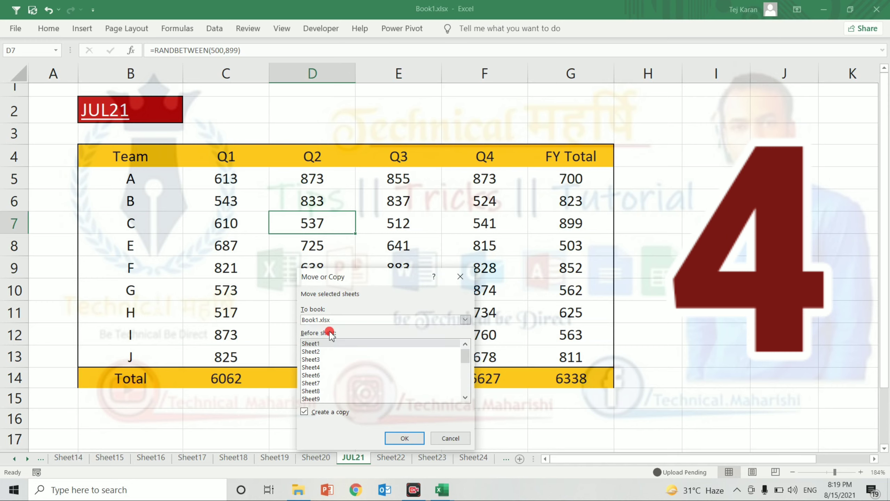
key(Return)
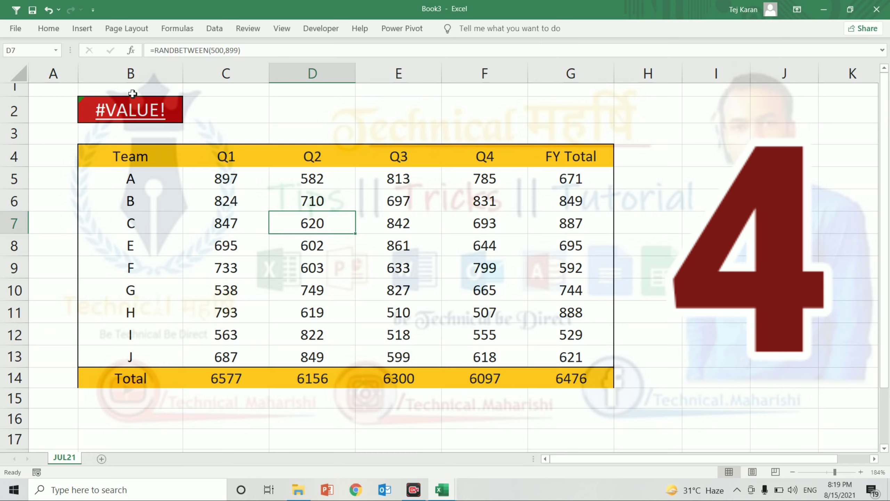
click(136, 105)
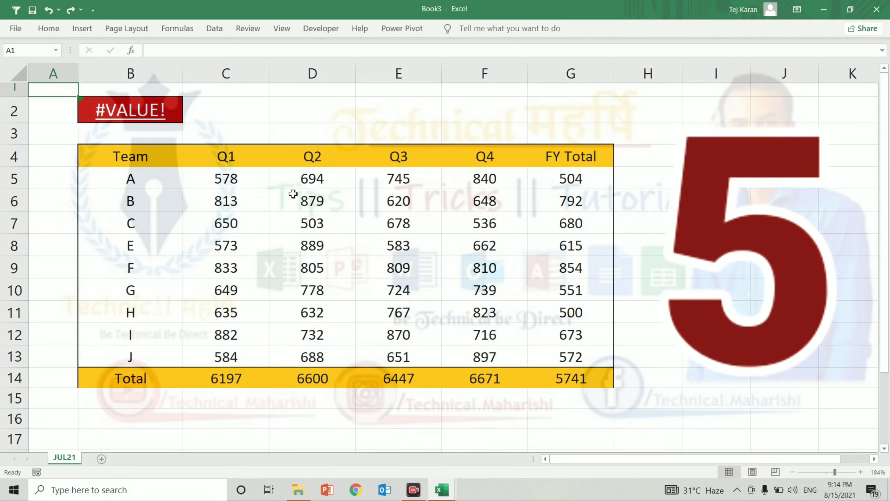
Delete the #VALUE! row 2 and columns C:H, then select the team names B3:B12
click(17, 111)
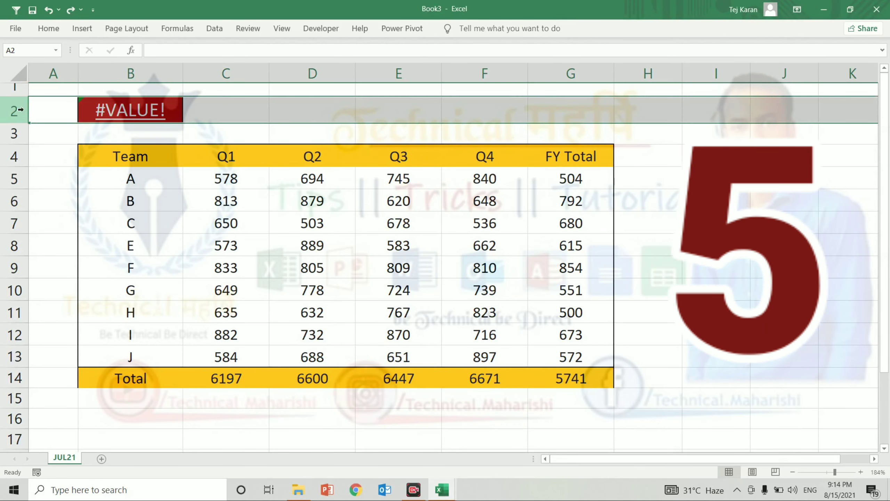
key(ctrl+minus)
drag(224, 72, 638, 154)
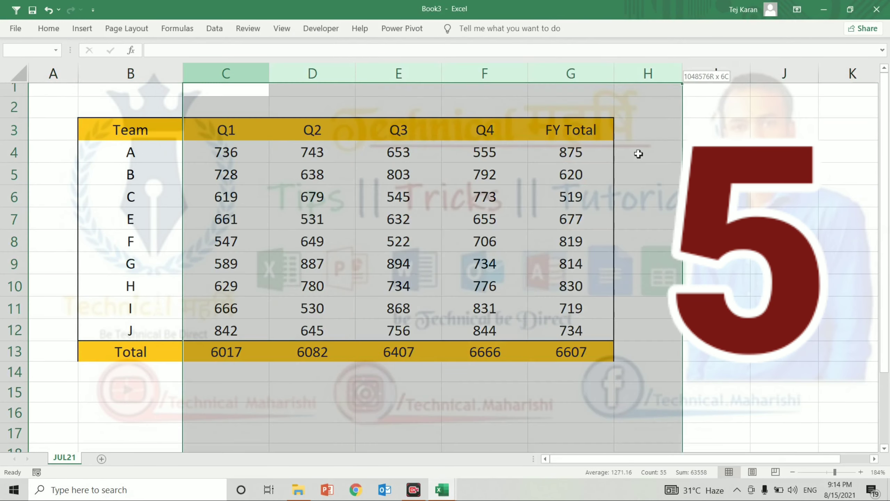
key(ctrl+minus)
click(340, 220)
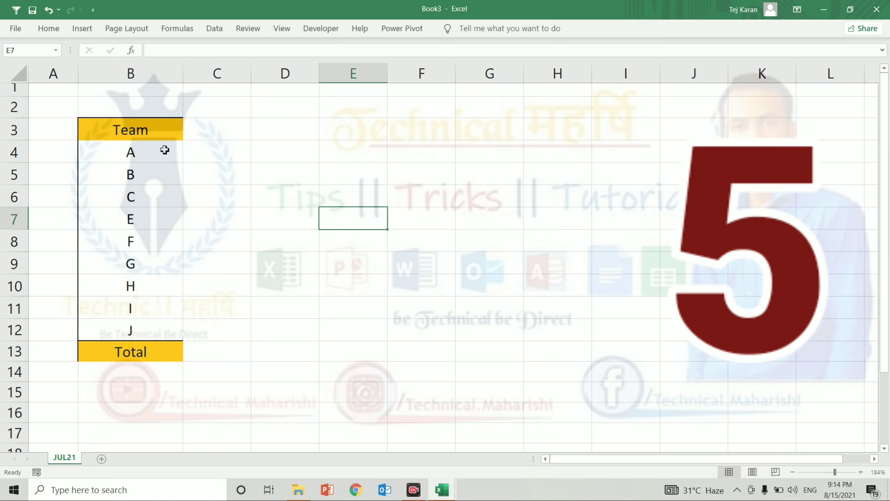
drag(153, 126, 160, 336)
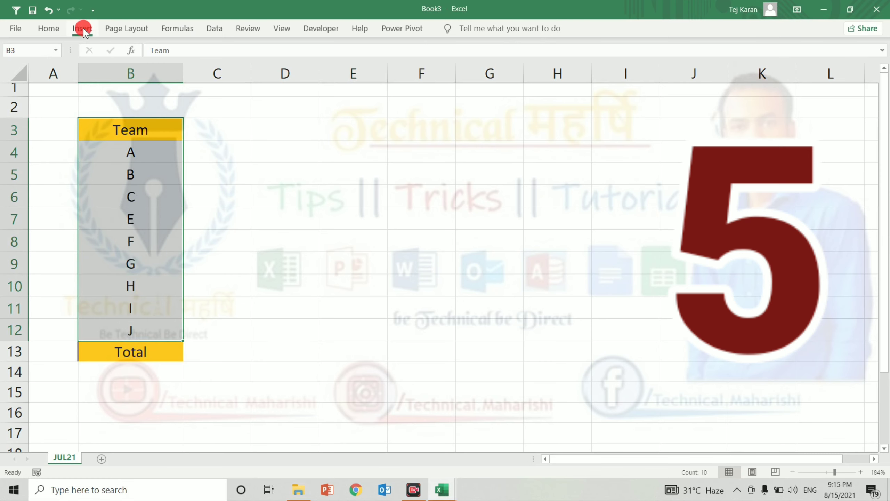
Insert a PivotTable from the Team list B3:B12 on the existing worksheet at D3
click(82, 28)
click(21, 55)
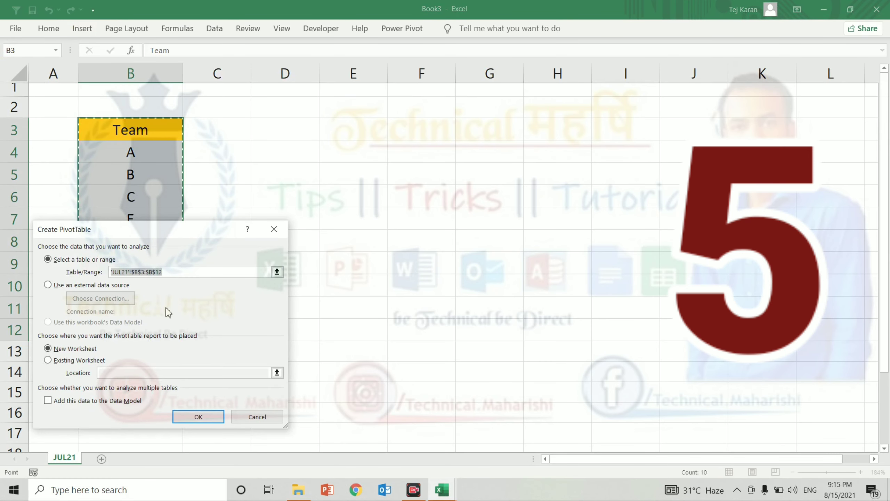
drag(133, 233, 196, 165)
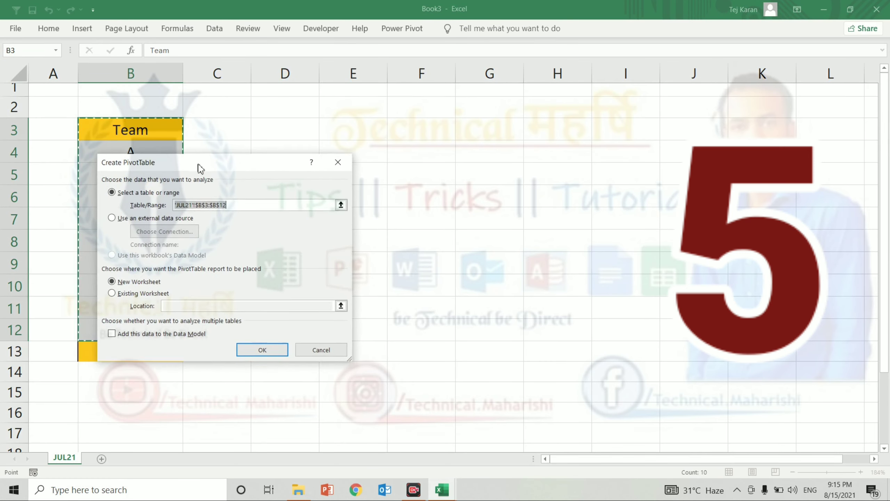
click(135, 292)
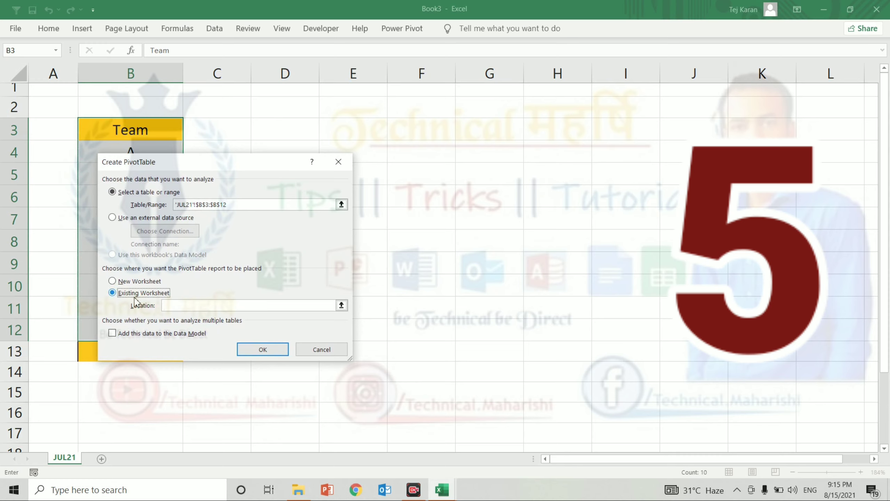
click(181, 305)
click(303, 126)
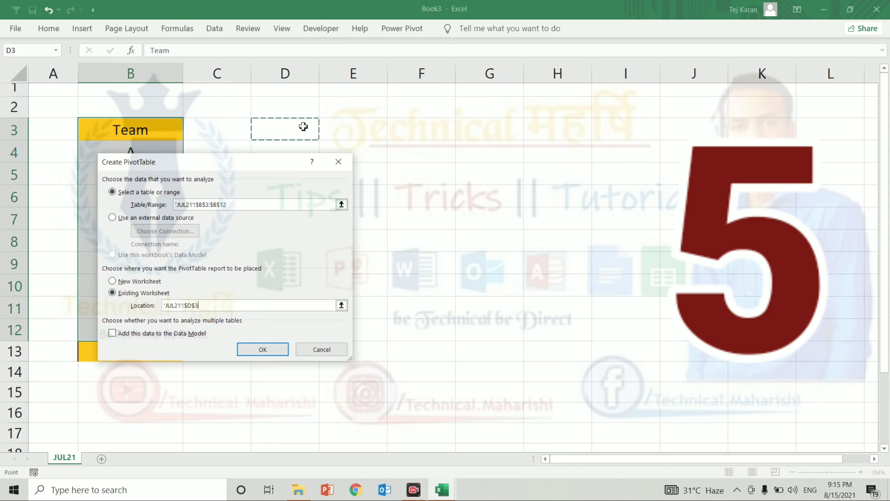
key(Return)
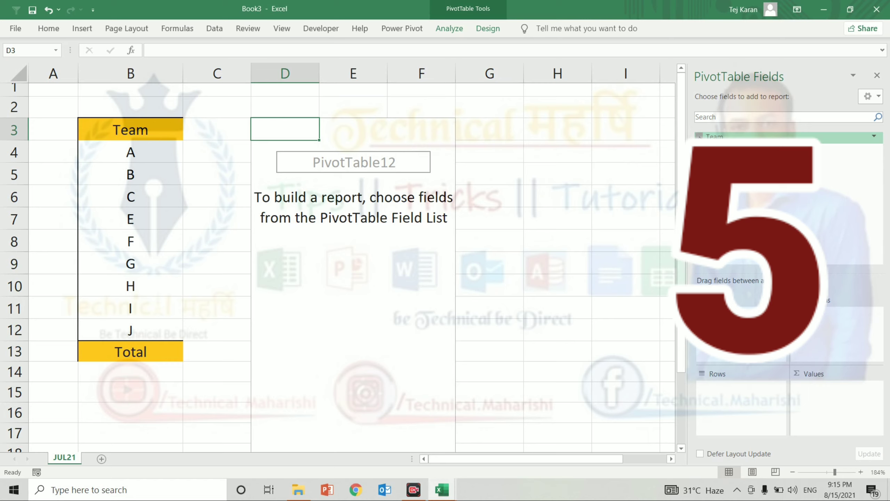
Make Team the report filter with Select Multiple Items enabled and all teams kept
drag(715, 136, 747, 308)
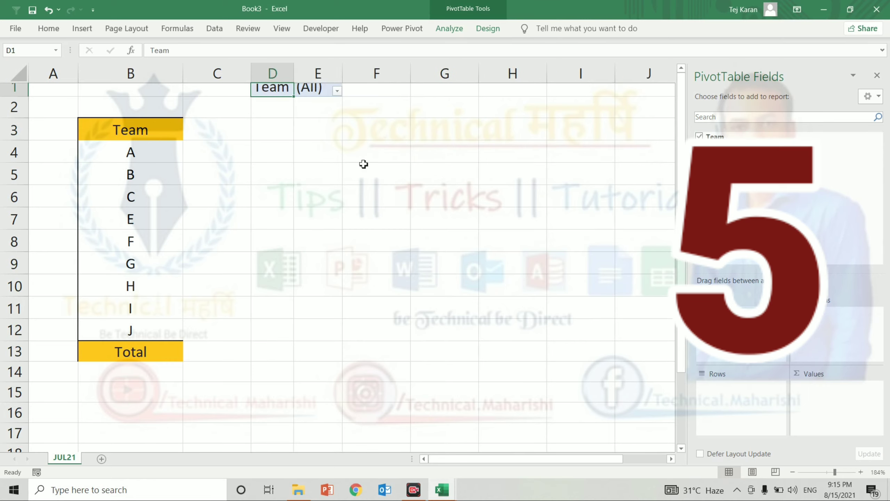
click(337, 91)
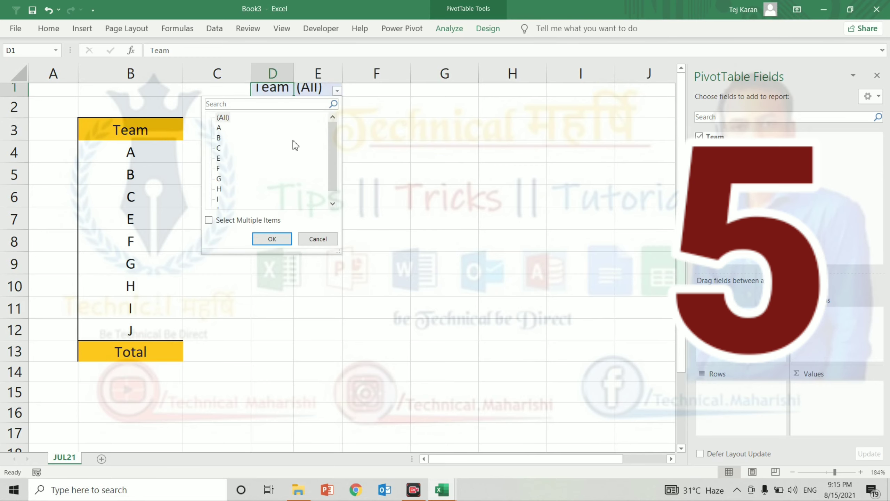
click(208, 219)
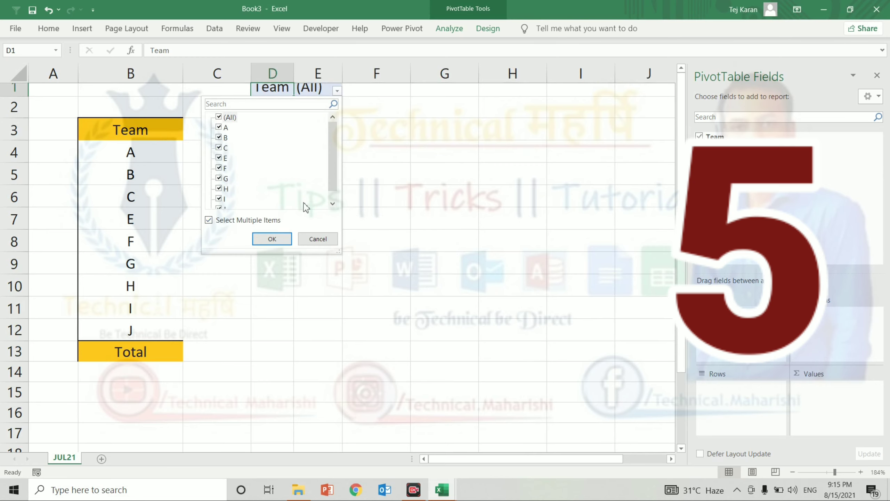
click(333, 204)
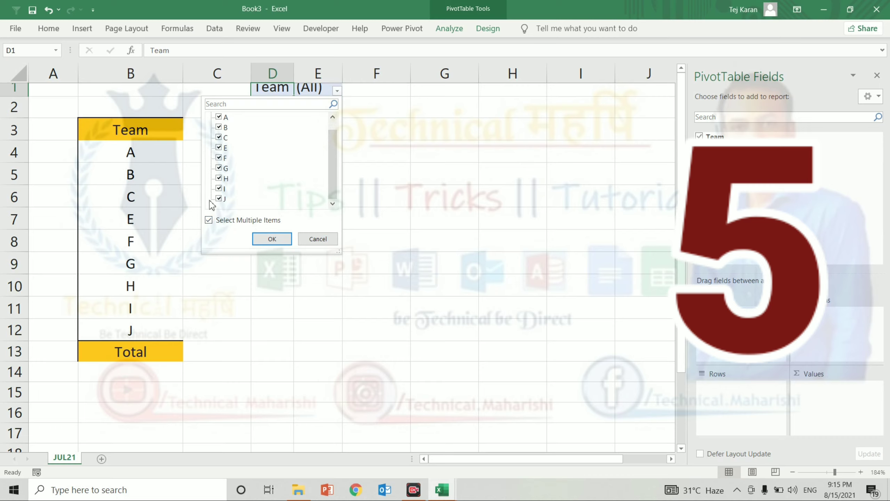
scroll(332, 127, up, 1)
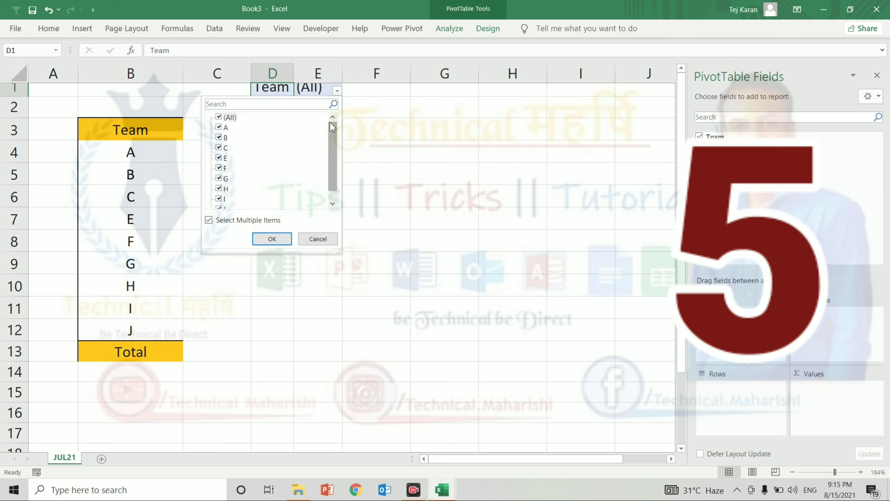
click(269, 239)
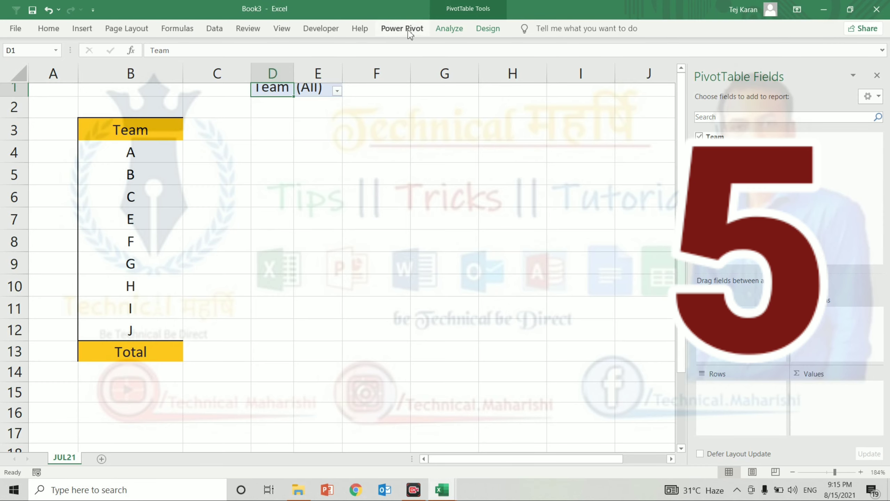
click(446, 28)
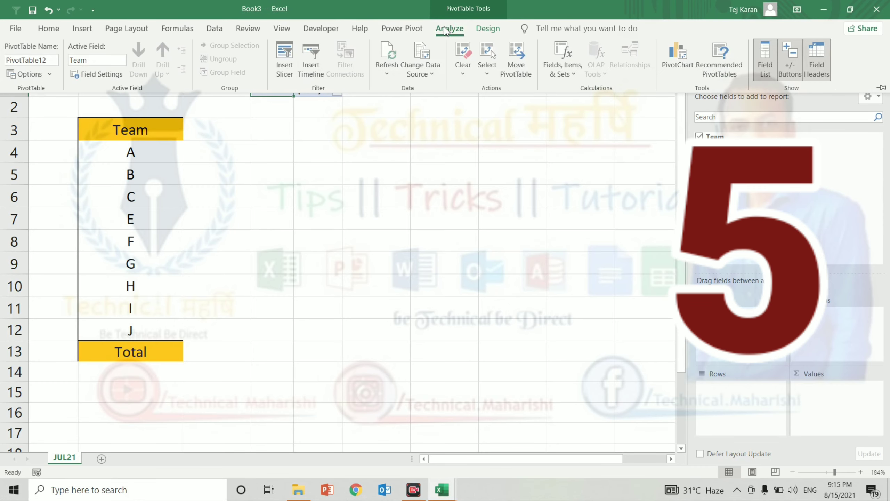
Open Show Report Filter Pages from the PivotTable Options dropdown
click(44, 76)
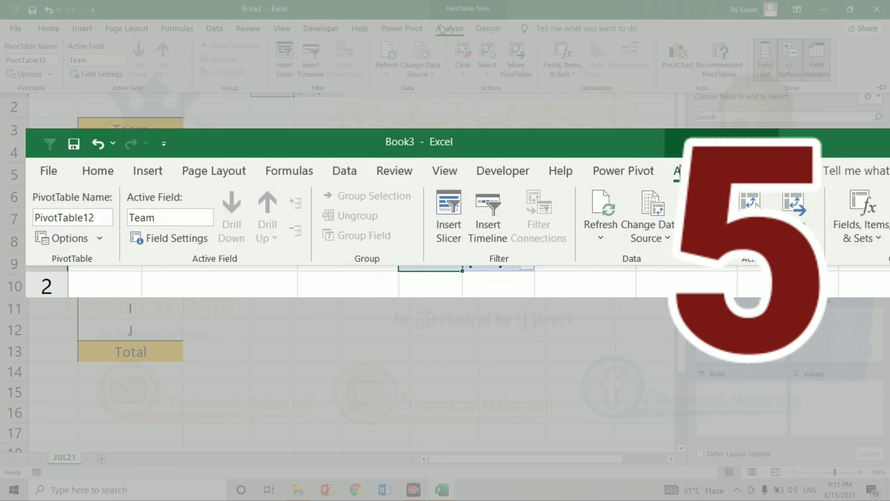
click(99, 239)
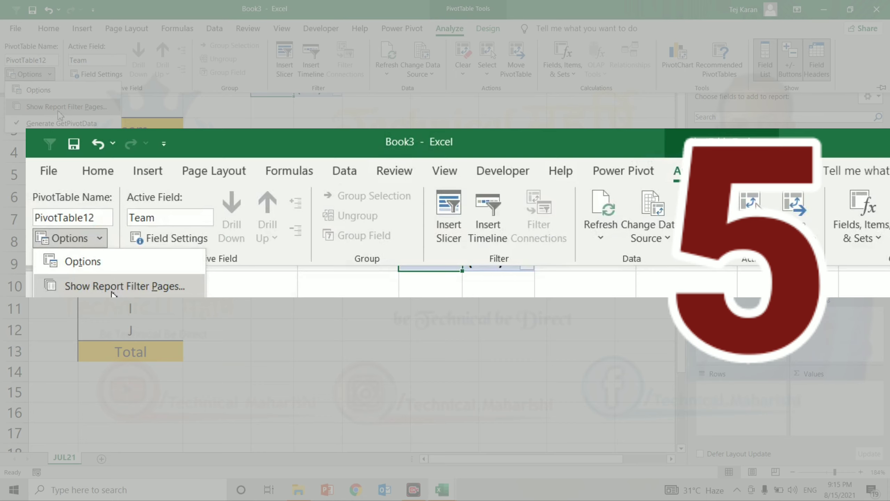
click(113, 287)
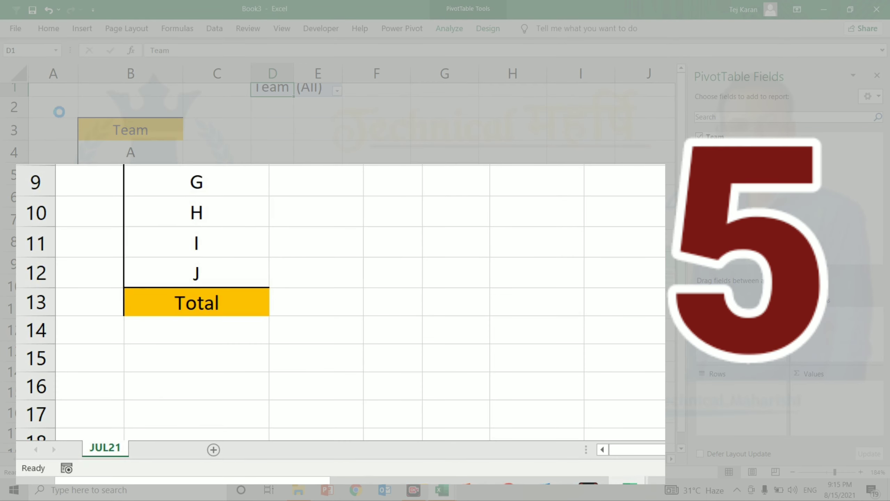